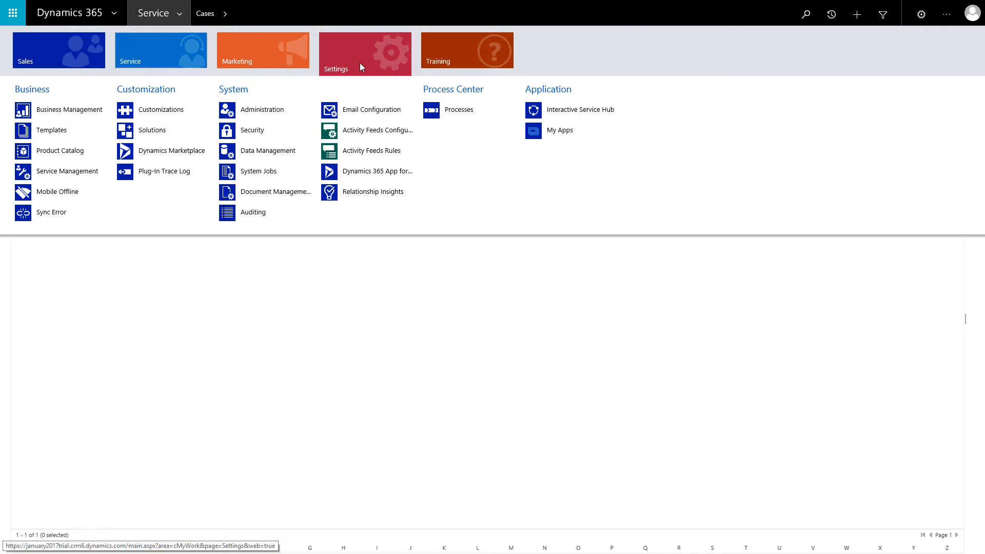
Step: Open the Gmail email server profile from the email configuration settings and expand its advanced settings
{"action": "left_click", "coordinate": [357, 112]}
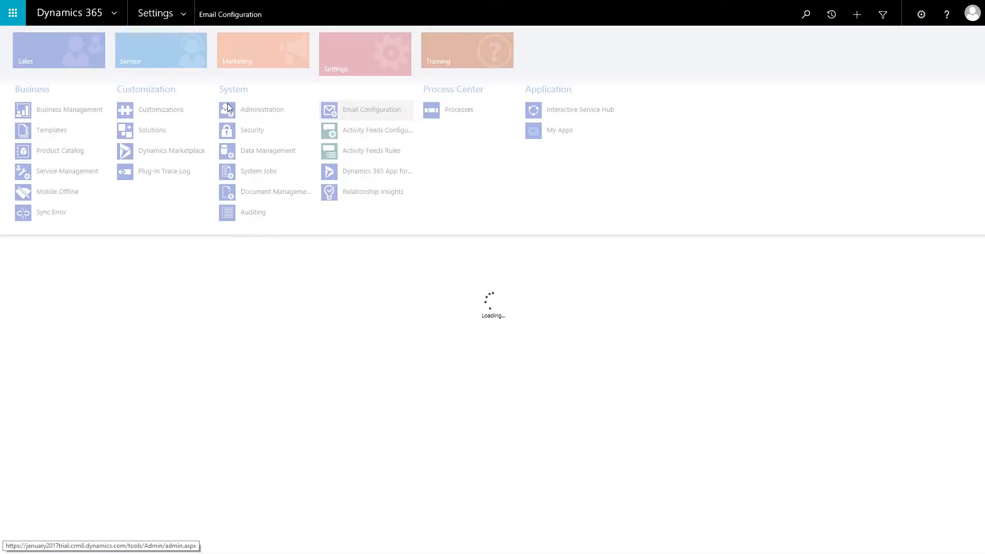
{"action": "left_click", "coordinate": [84, 77]}
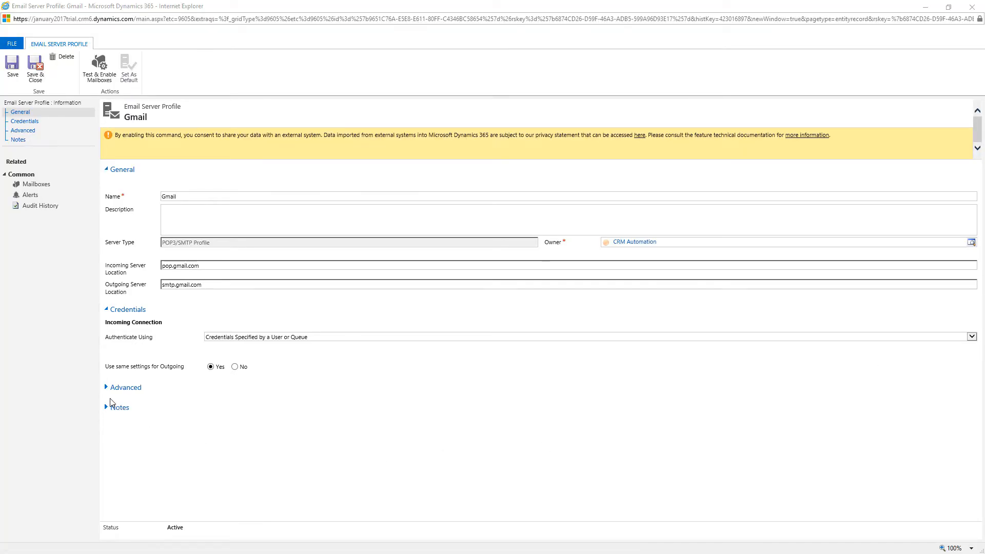
{"action": "left_click", "coordinate": [105, 388]}
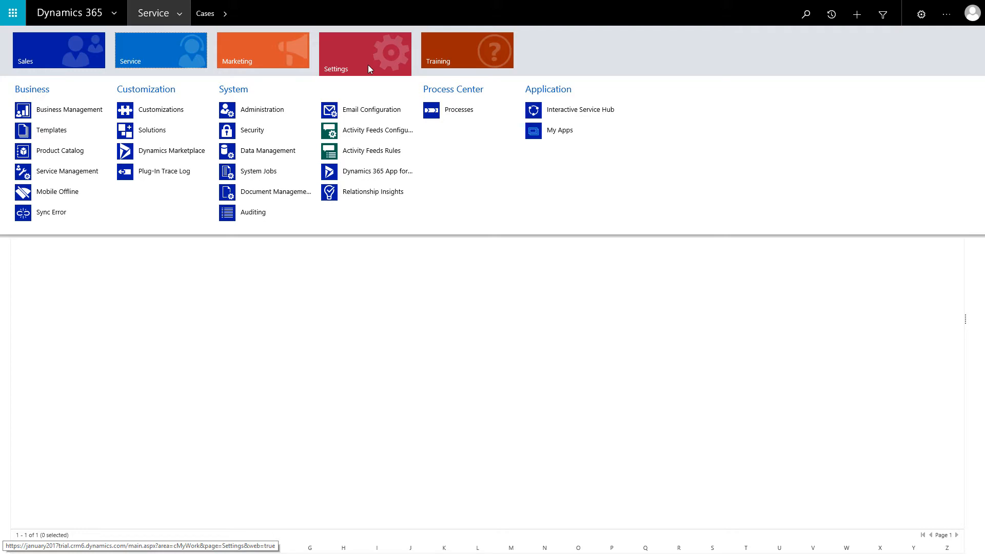
Step: Open the system-level email configuration settings and review the email processing, synchronization and tracking options
{"action": "left_click", "coordinate": [355, 109]}
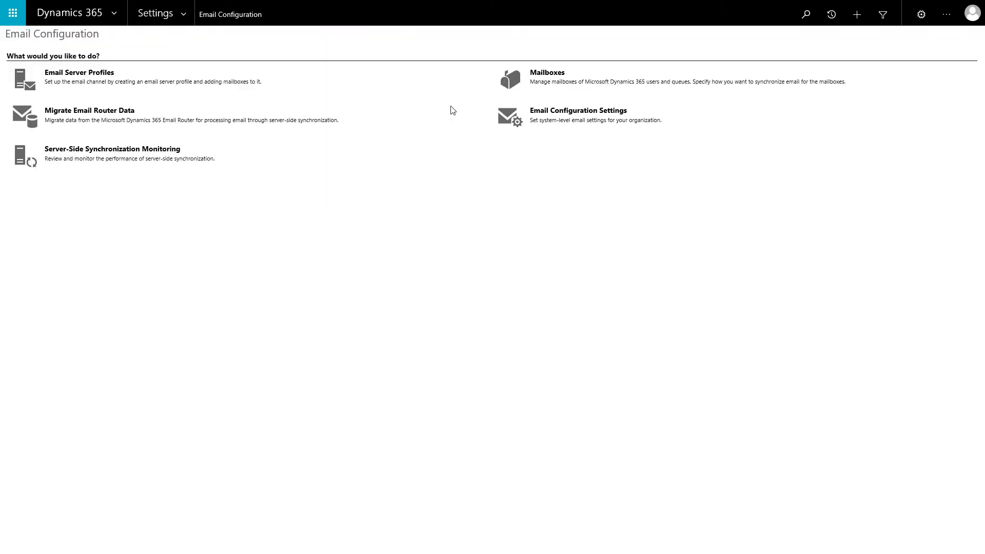
{"action": "left_click", "coordinate": [552, 117]}
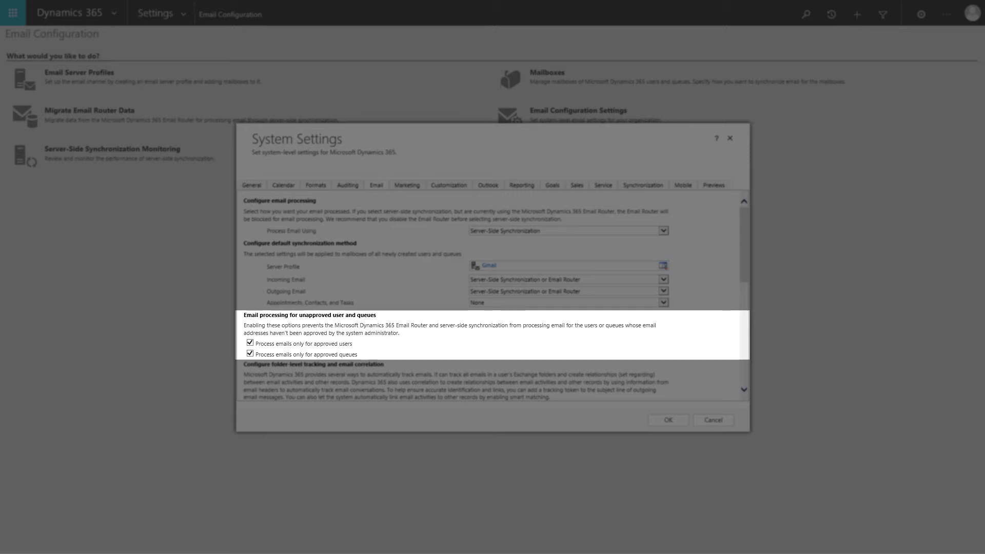
{"action": "left_click_drag", "start_coordinate": [743, 221], "coordinate": [741, 280]}
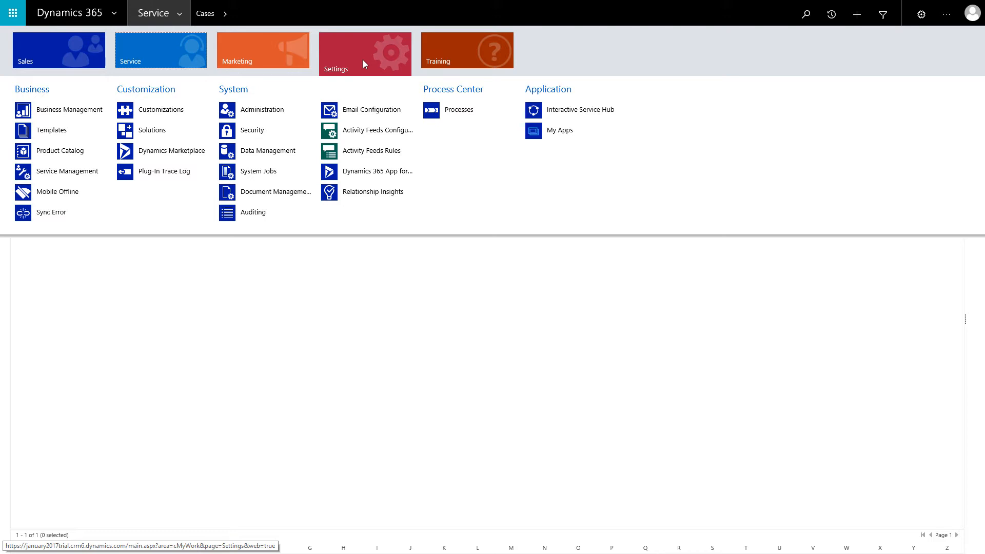
Step: Open the Sample Auto-Response Email Template from the email templates in the Settings area
{"action": "left_click", "coordinate": [42, 131]}
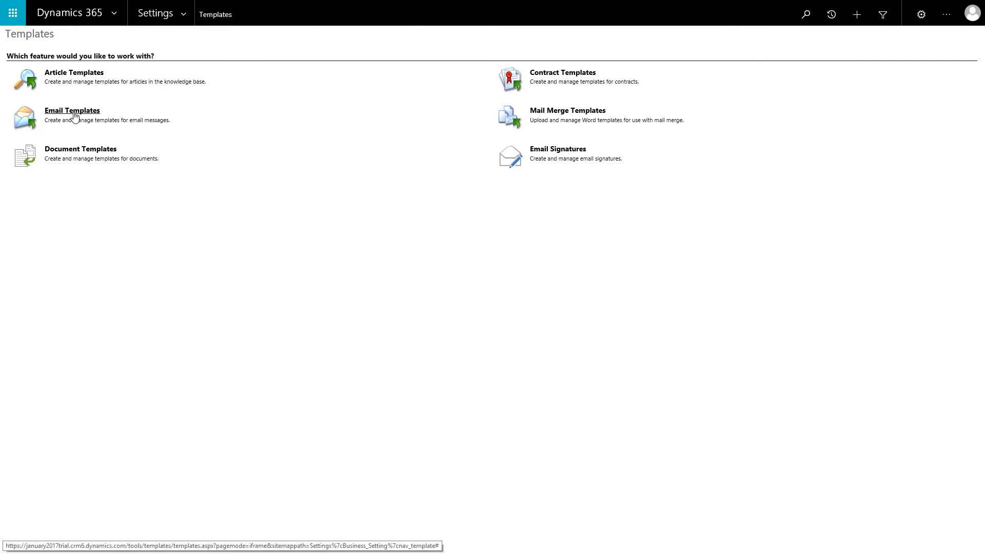
{"action": "left_click", "coordinate": [75, 116]}
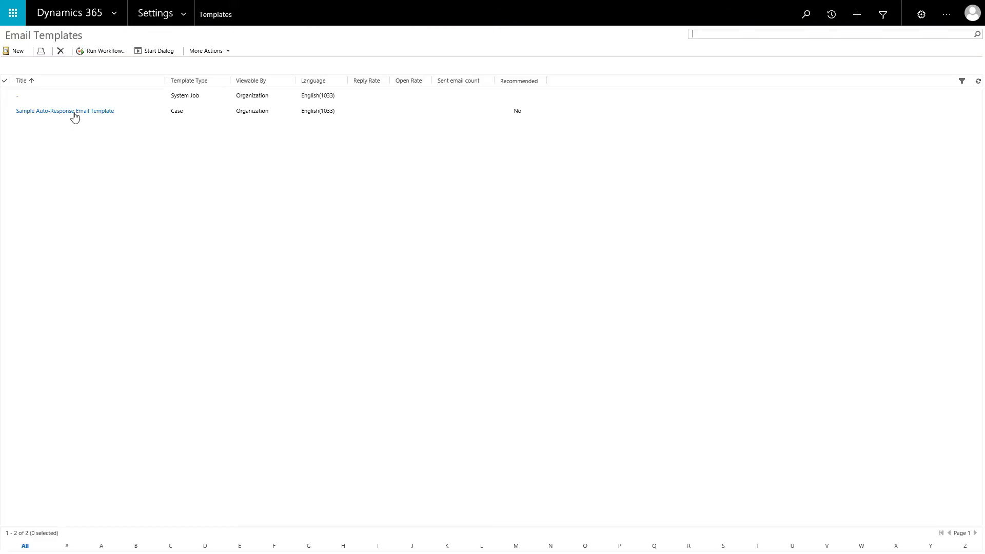
{"action": "left_click", "coordinate": [75, 118]}
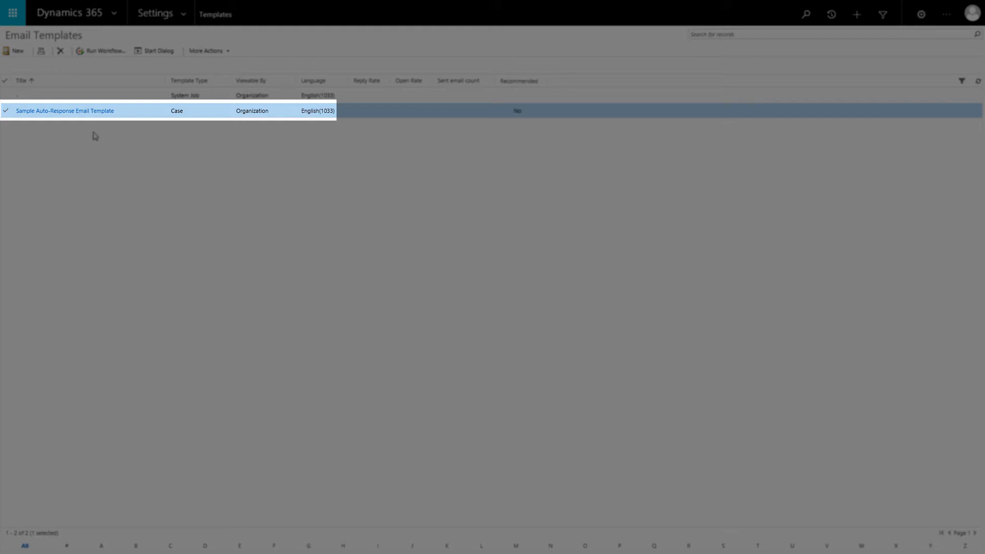
{"action": "double_click", "coordinate": [126, 114]}
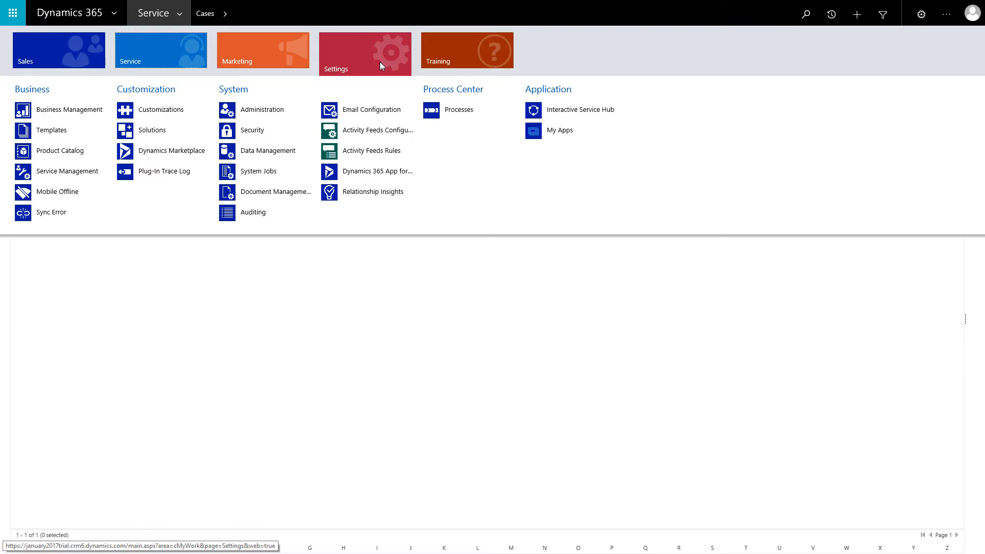
Step: Open the Support team from the security settings and apply the Customer Service Representative role to it
{"action": "left_click", "coordinate": [254, 132]}
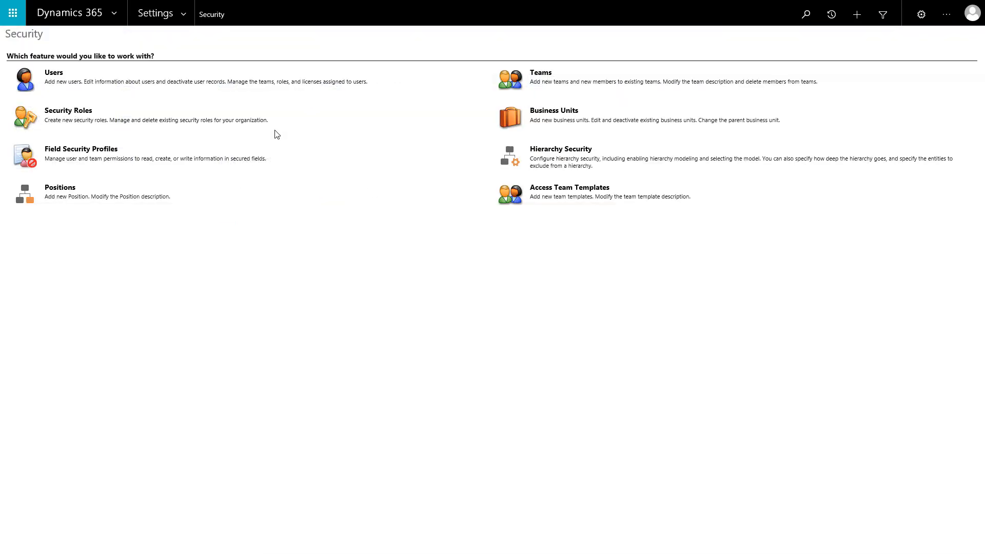
{"action": "left_click", "coordinate": [542, 76]}
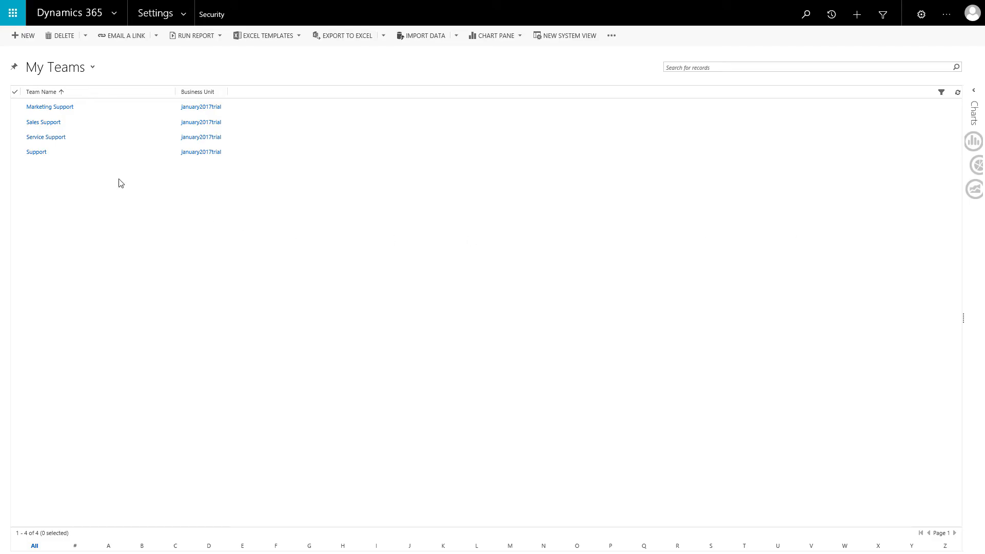
{"action": "left_click", "coordinate": [68, 153]}
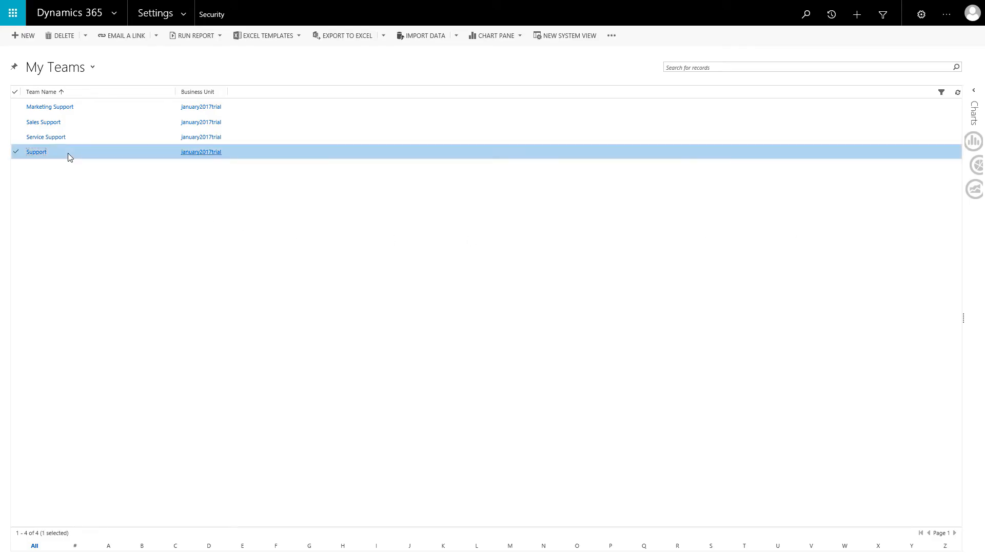
{"action": "double_click", "coordinate": [68, 153]}
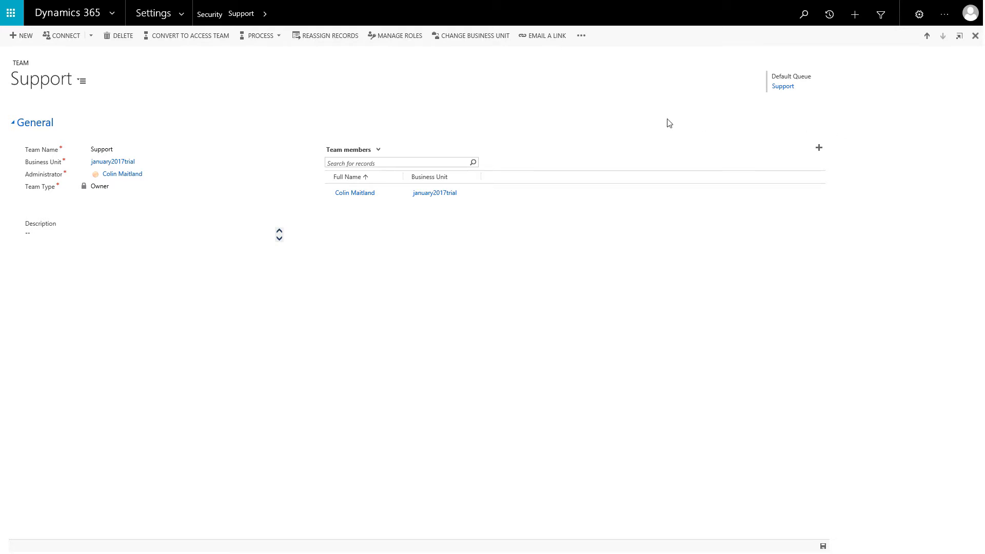
{"action": "left_click", "coordinate": [402, 37]}
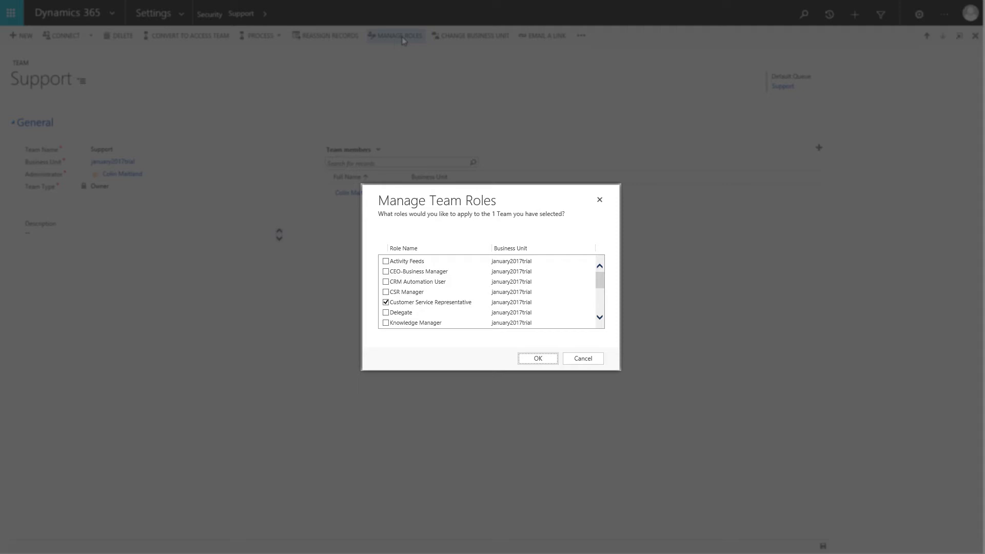
{"action": "left_click", "coordinate": [533, 359]}
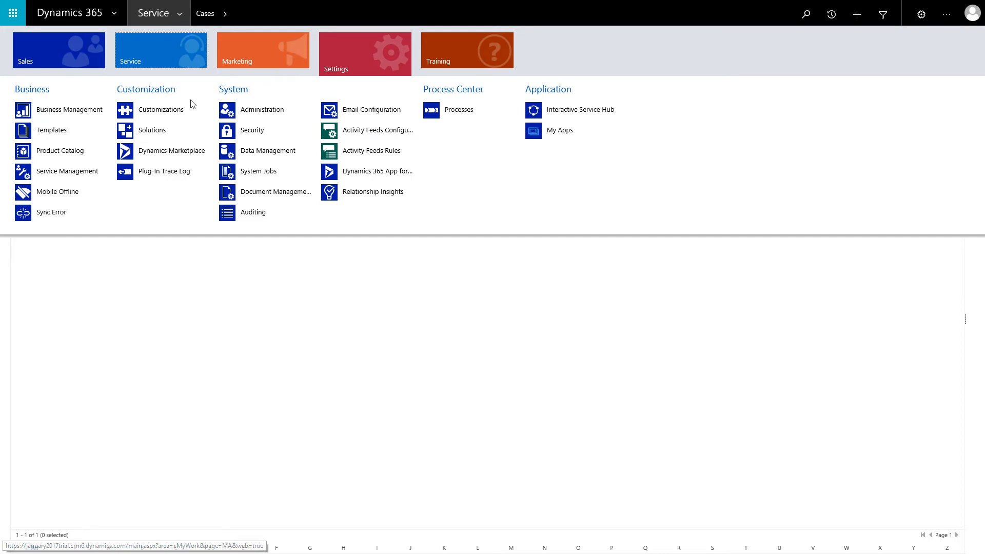
Step: Open the Support queue in service management and approve its primary email address
{"action": "left_click", "coordinate": [68, 172]}
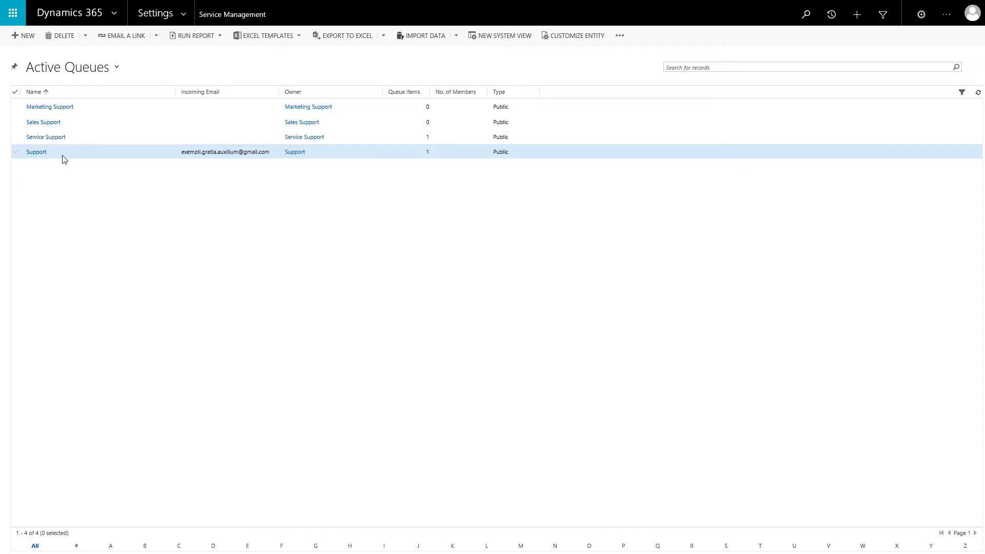
{"action": "double_click", "coordinate": [62, 156]}
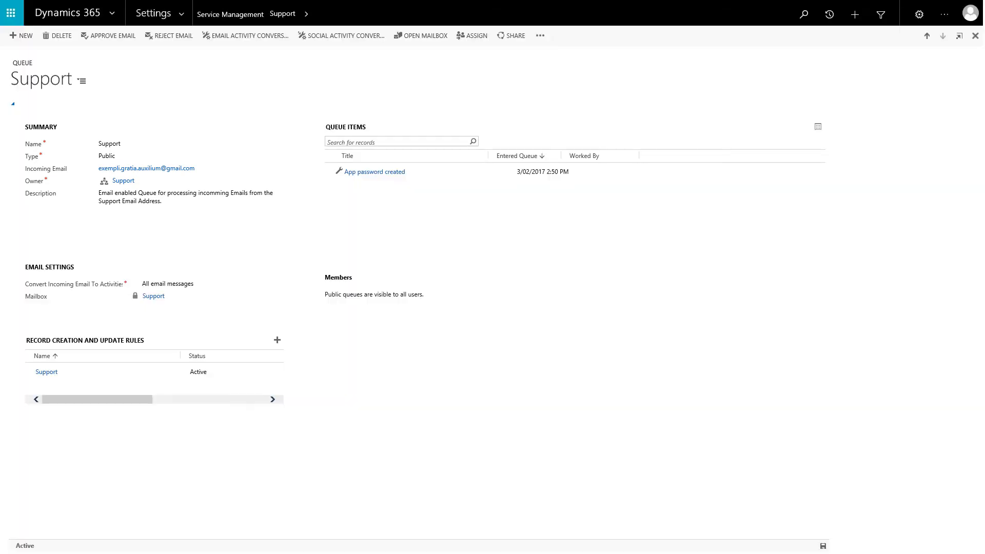
{"action": "left_click", "coordinate": [121, 37]}
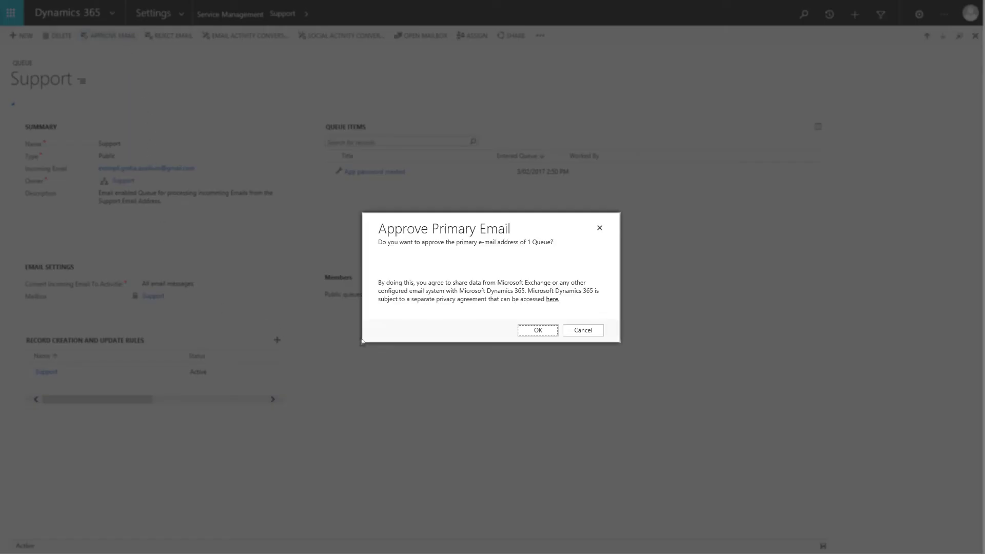
{"action": "left_click", "coordinate": [525, 334]}
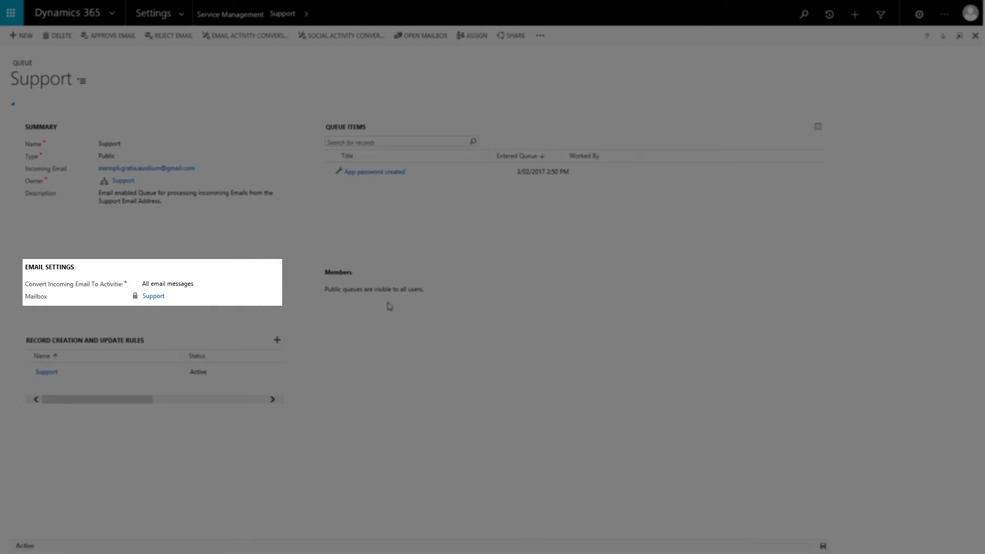
Step: Review the Support queue's available options for converting incoming email to activities
{"action": "left_click", "coordinate": [234, 285]}
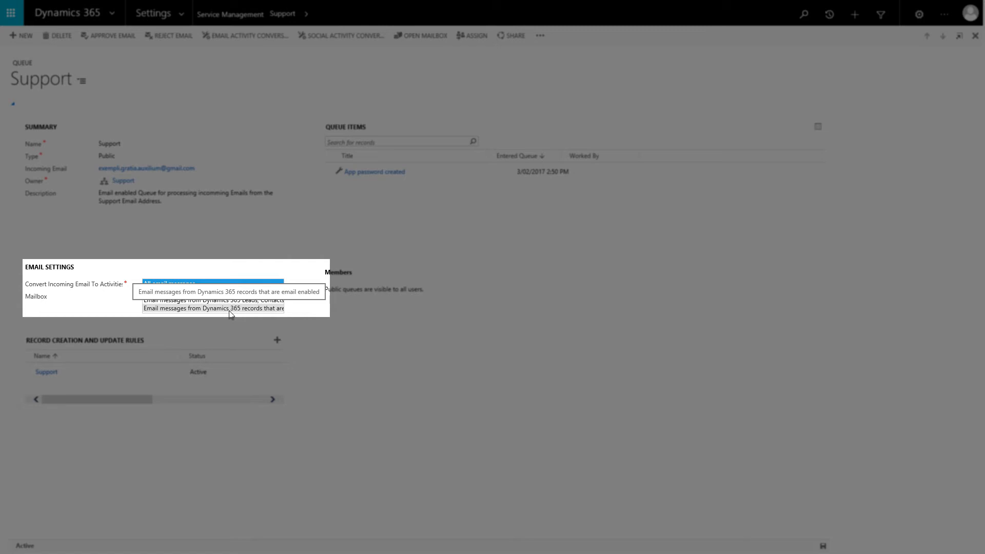
{"action": "left_click", "coordinate": [814, 278]}
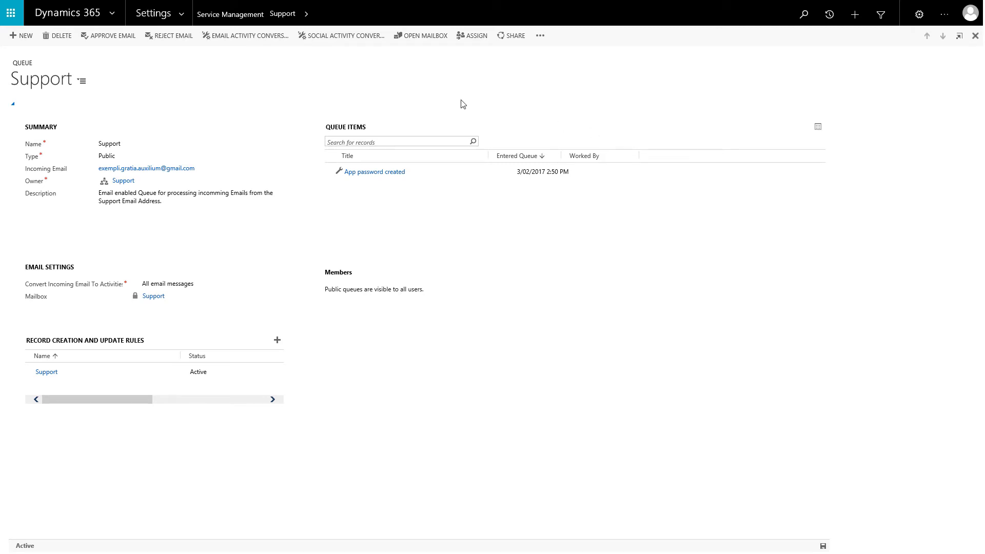
Step: Test and enable the Support queue's mailbox, and check the mailbox's alerts
{"action": "left_click", "coordinate": [424, 36]}
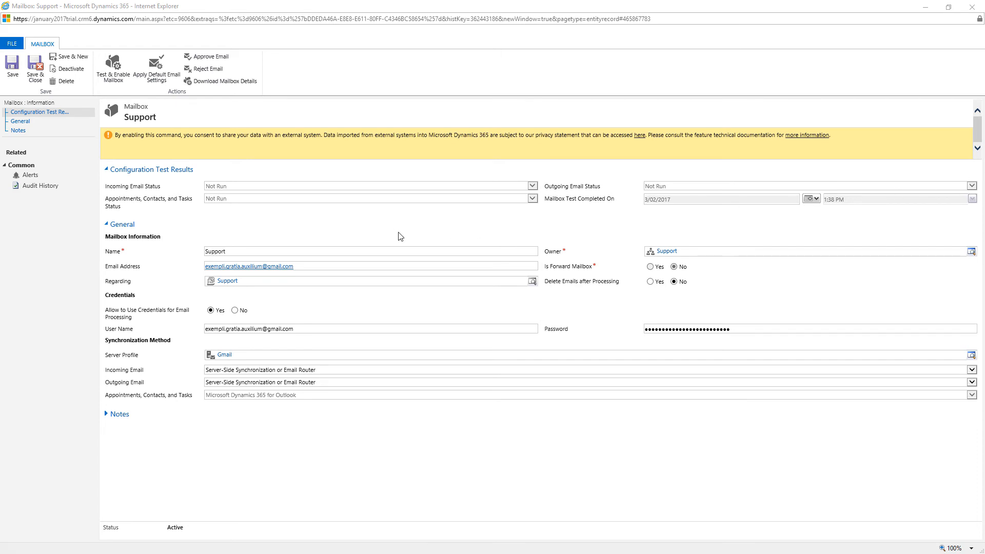
{"action": "left_click", "coordinate": [116, 67]}
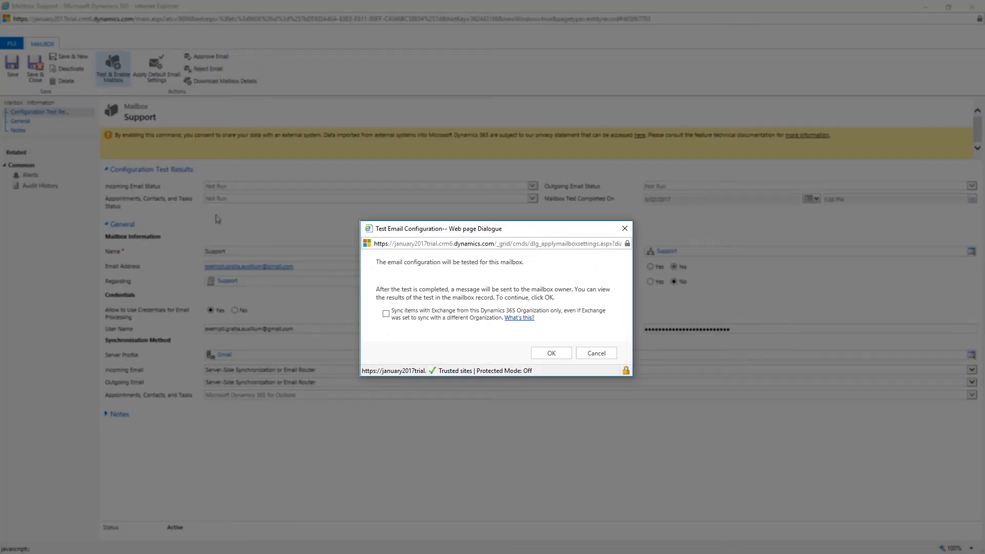
{"action": "left_click", "coordinate": [551, 355]}
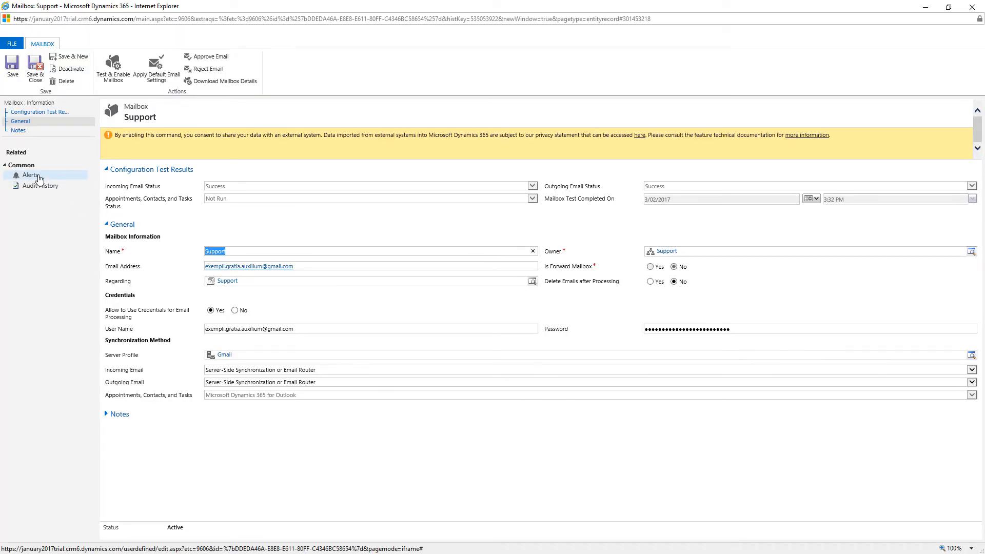
{"action": "left_click", "coordinate": [31, 176]}
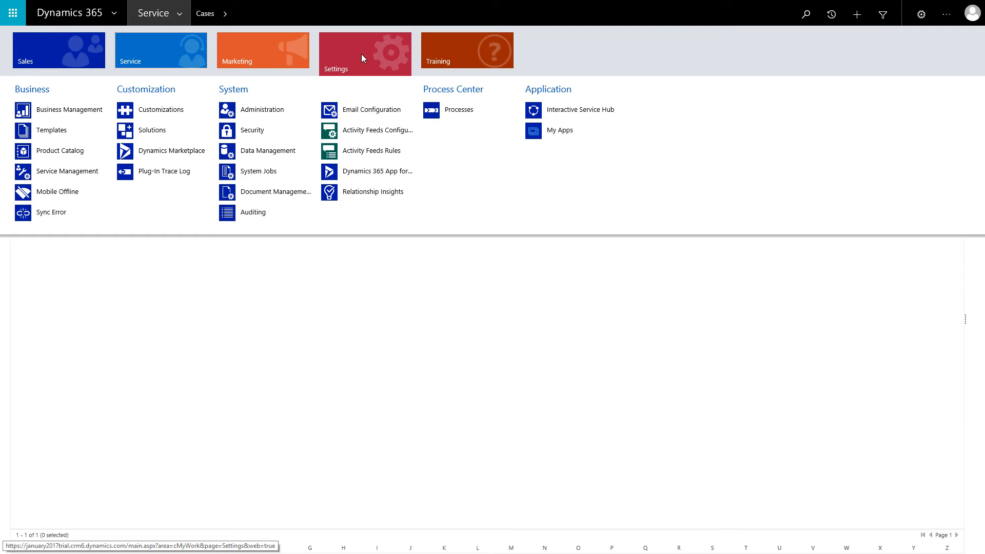
Step: View the automatic record creation and update rules in service management, and open the Support queue from the active queues
{"action": "left_click", "coordinate": [67, 171]}
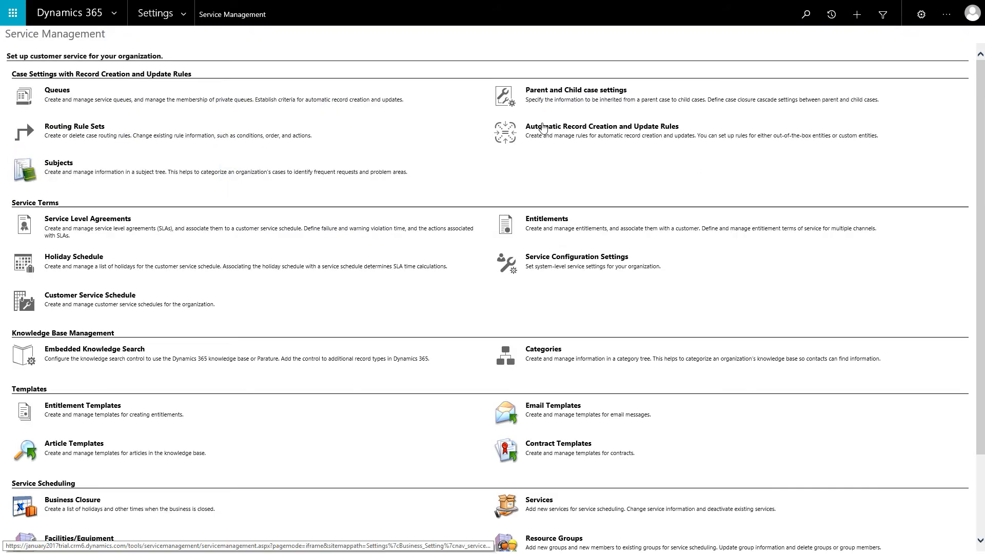
{"action": "left_click", "coordinate": [557, 128]}
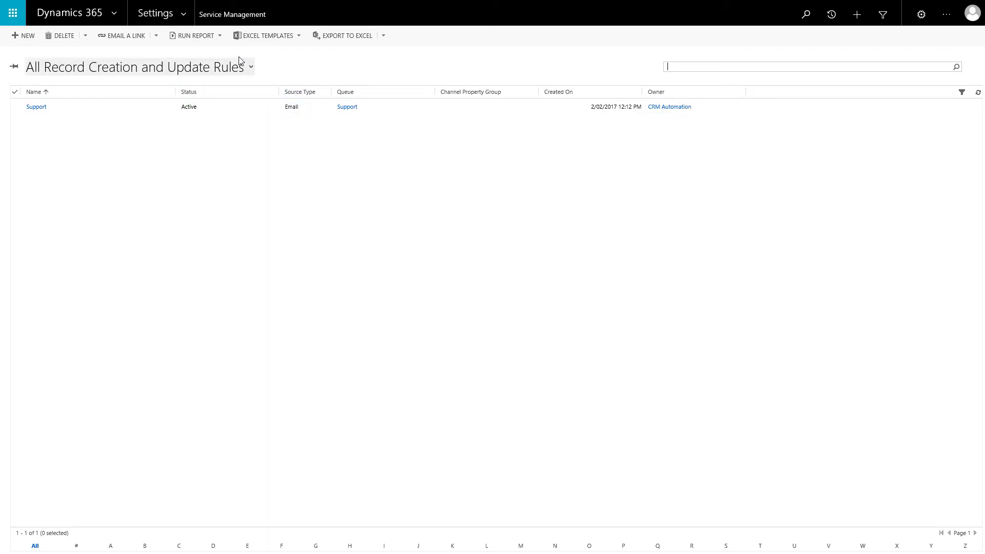
{"action": "left_click", "coordinate": [237, 19]}
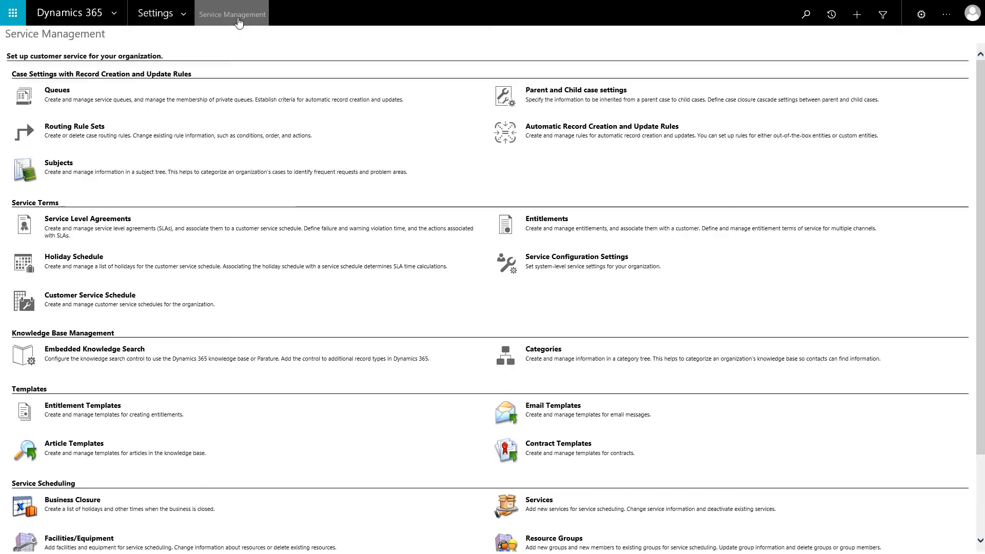
{"action": "left_click", "coordinate": [65, 97]}
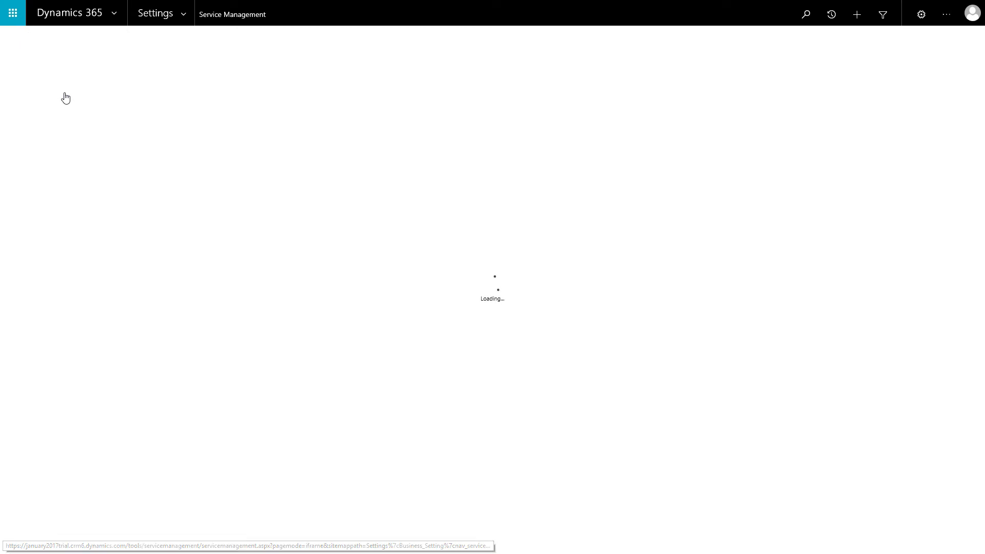
{"action": "left_click", "coordinate": [58, 158]}
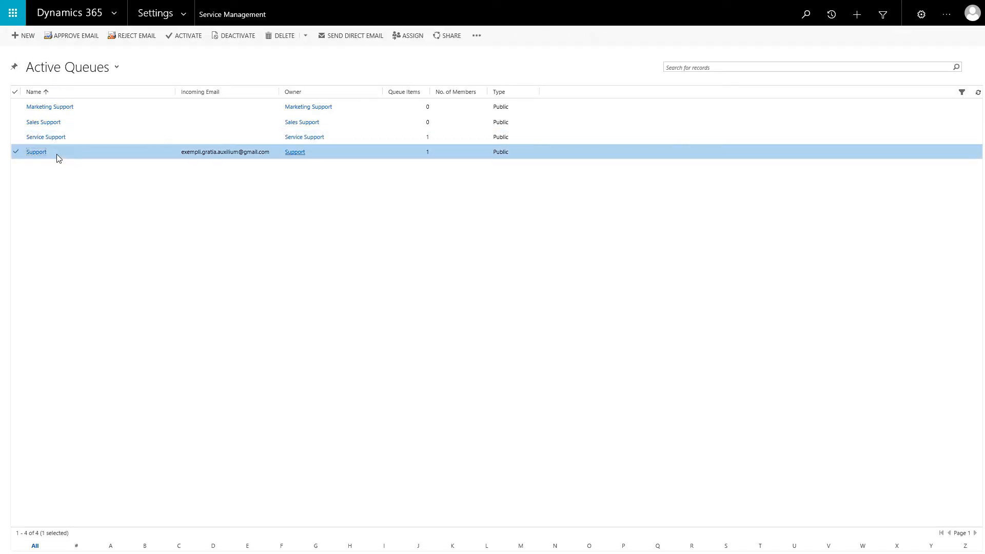
{"action": "double_click", "coordinate": [58, 158]}
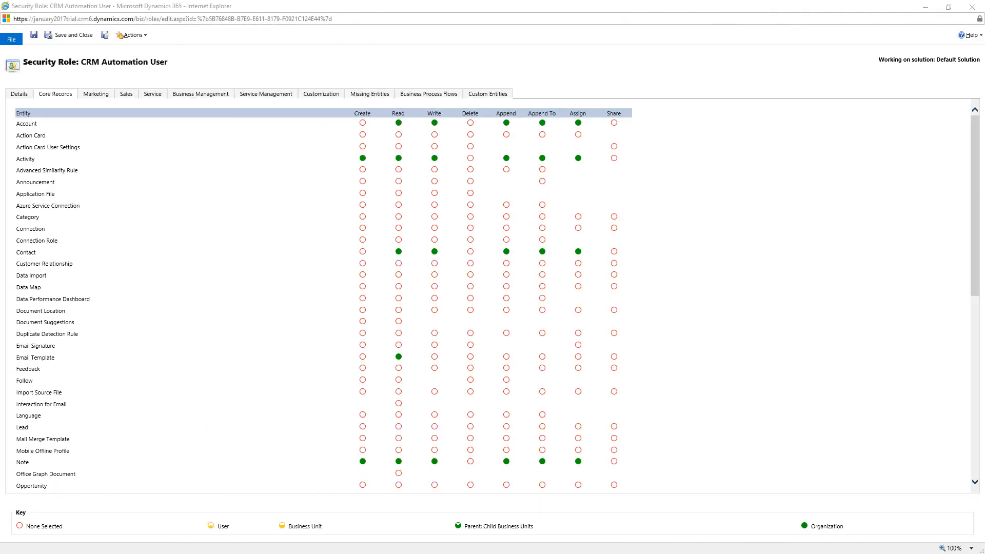
Step: Examine the CRM Automation User security role's privileges for core records, business management and customization
{"action": "left_click_drag", "start_coordinate": [976, 137], "coordinate": [975, 375]}
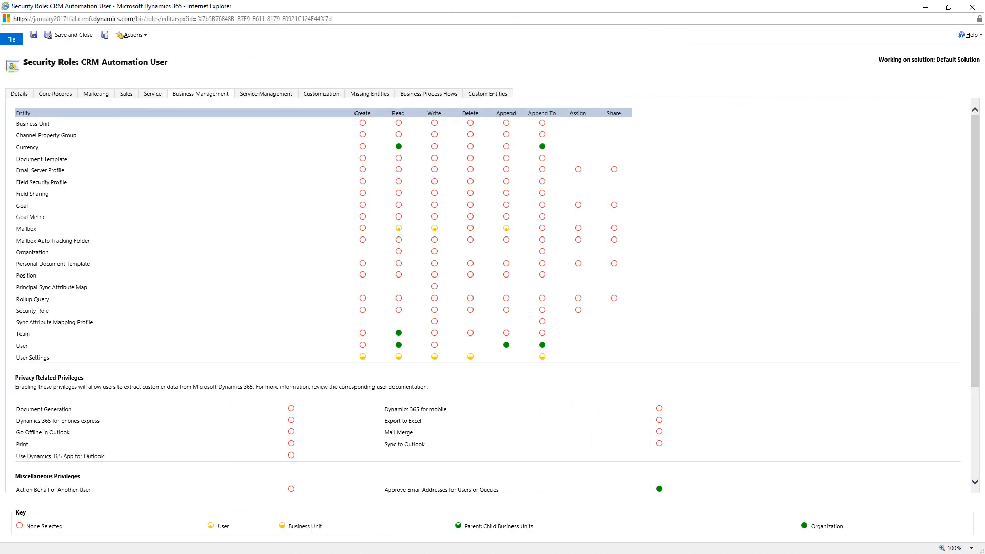
{"action": "left_click_drag", "start_coordinate": [973, 173], "coordinate": [980, 315]}
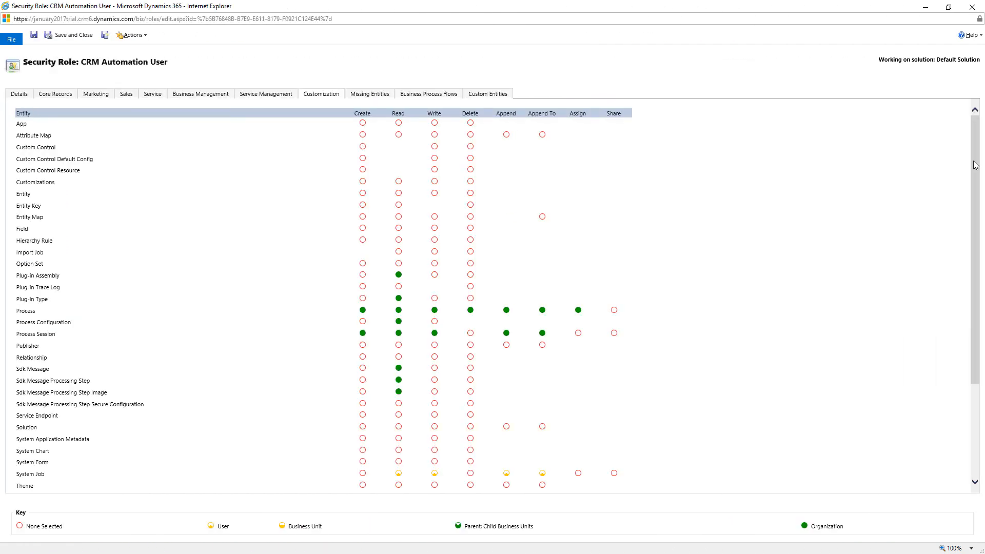
{"action": "scroll", "coordinate": [492, 296], "scroll_direction": "down", "scroll_amount": 5}
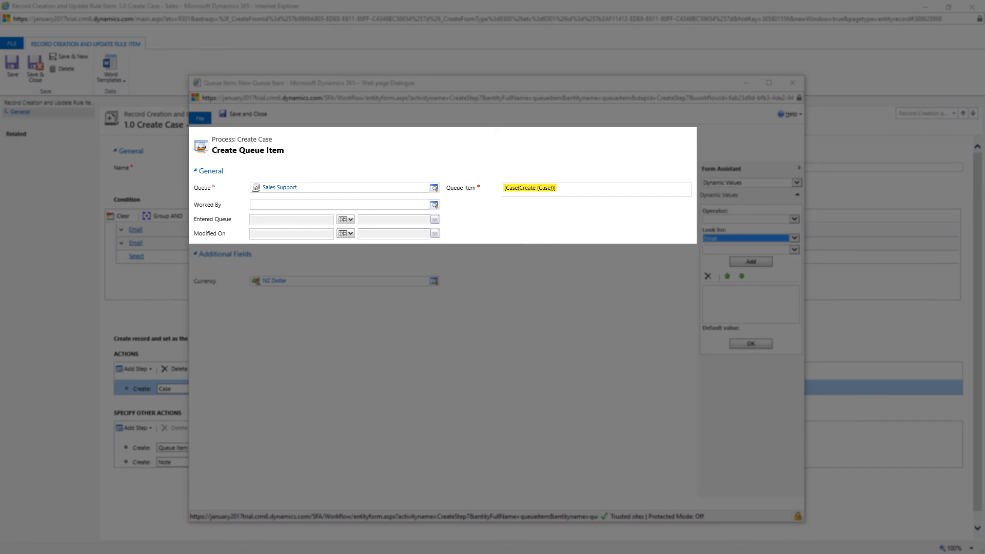
Step: Look through the entities available for dynamic values in the Create Queue Item properties of the 1.0 Create Case - Sales rule item
{"action": "left_click", "coordinate": [794, 238]}
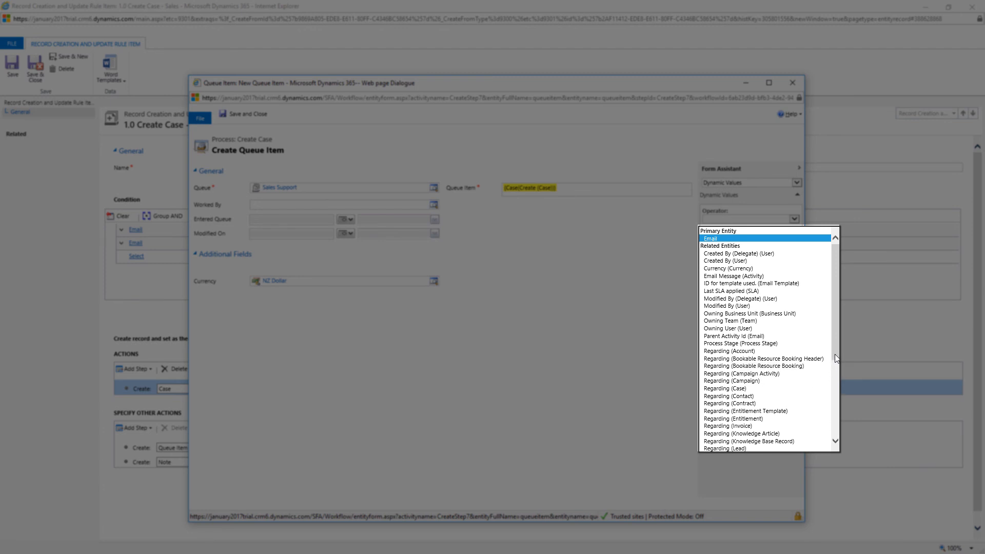
{"action": "left_click_drag", "start_coordinate": [835, 354], "coordinate": [831, 447]}
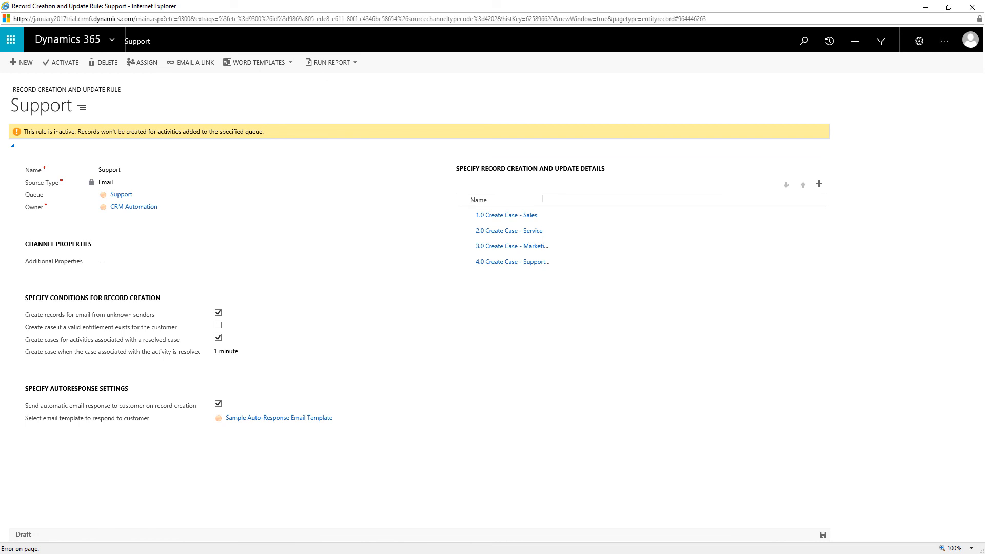
Step: Activate the Support record creation and update rule and confirm the activation
{"action": "left_click", "coordinate": [65, 68]}
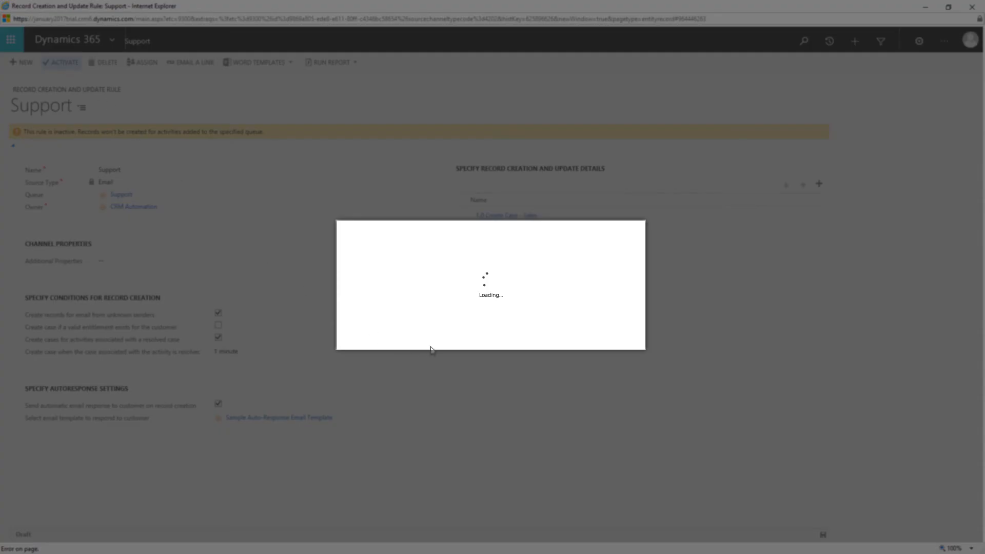
{"action": "left_click", "coordinate": [571, 340]}
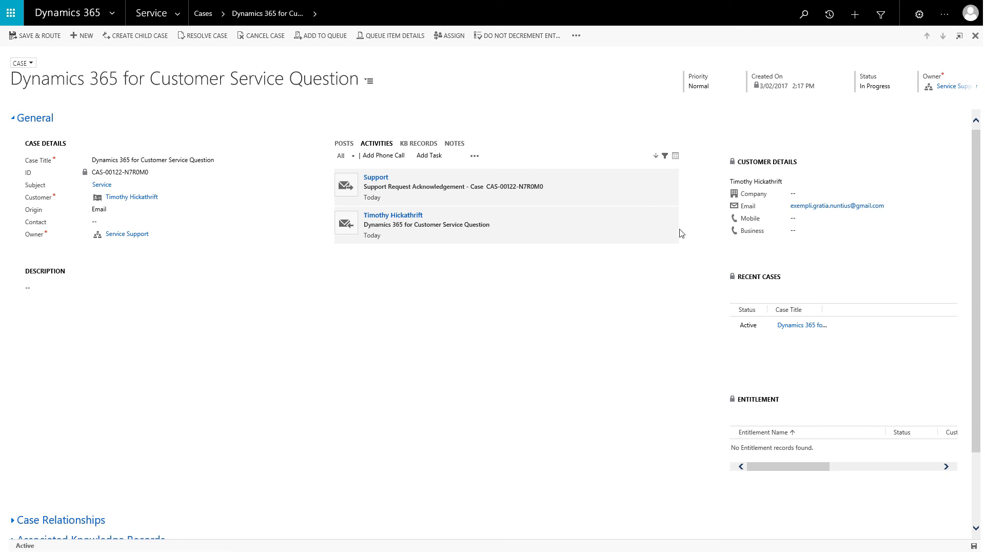
Step: Read the customer's incoming email and the Support acknowledgement email in the case's activities, collapsing each one
{"action": "left_click", "coordinate": [673, 215]}
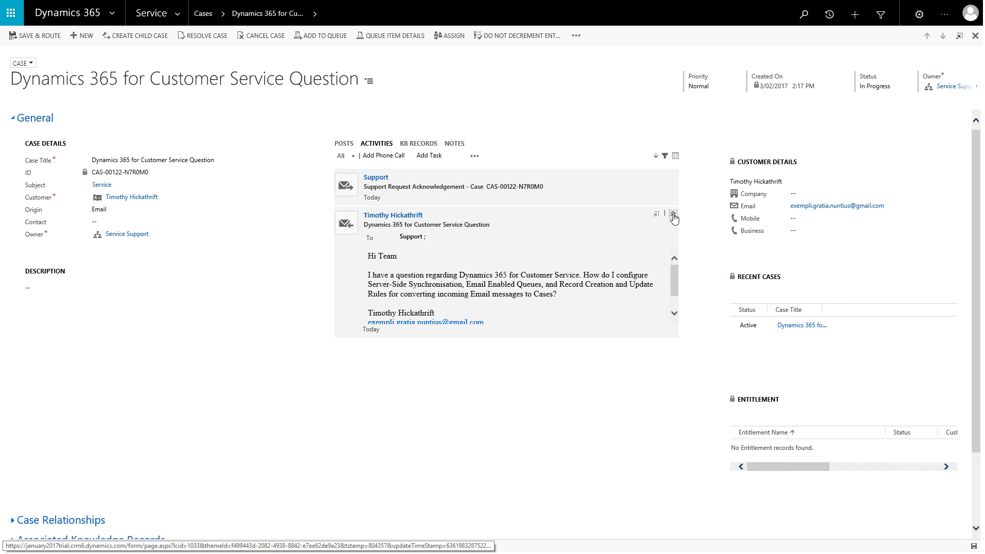
{"action": "left_click", "coordinate": [673, 216]}
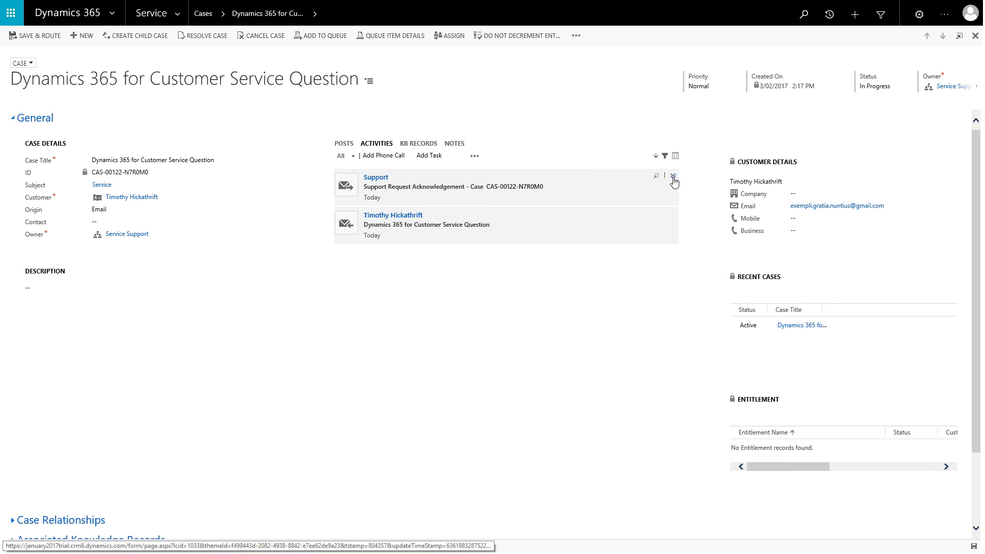
{"action": "left_click", "coordinate": [673, 180]}
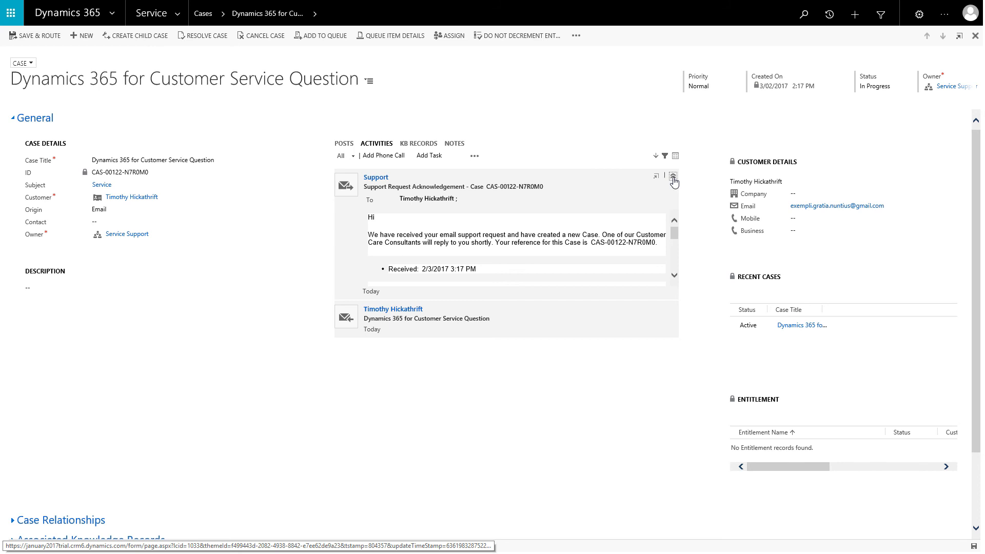
{"action": "left_click", "coordinate": [673, 177]}
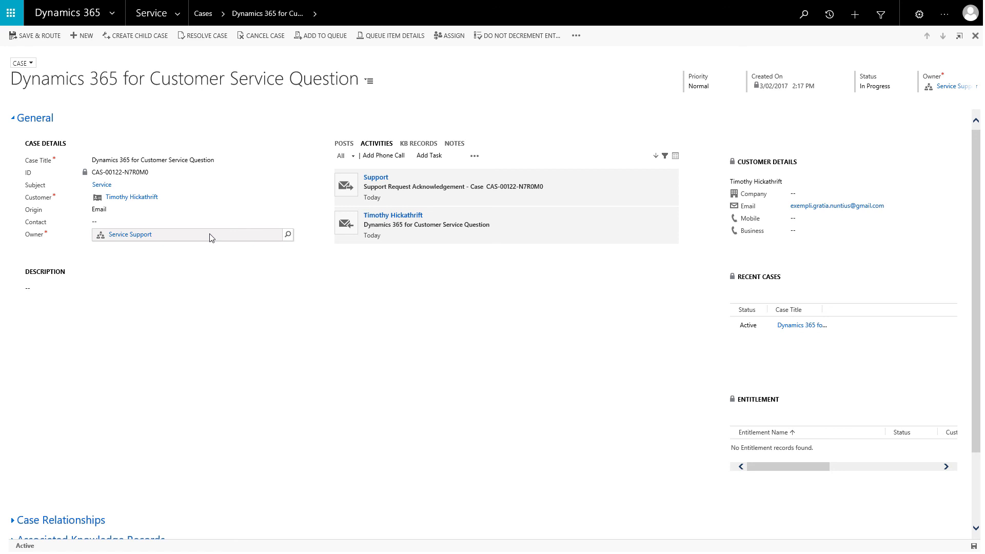
Step: Check the case's queue item details, and view the notes on the case
{"action": "left_click", "coordinate": [395, 36]}
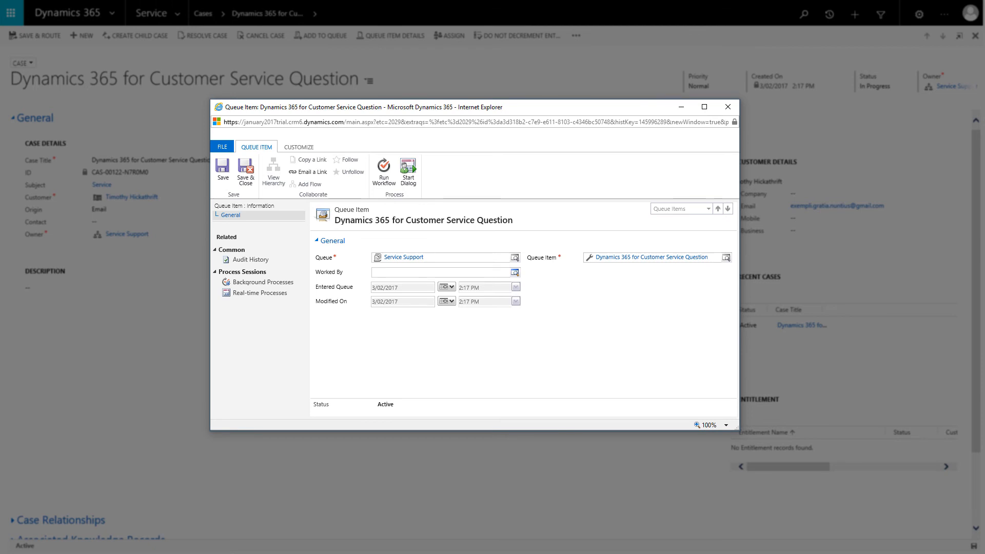
{"action": "left_click", "coordinate": [728, 106]}
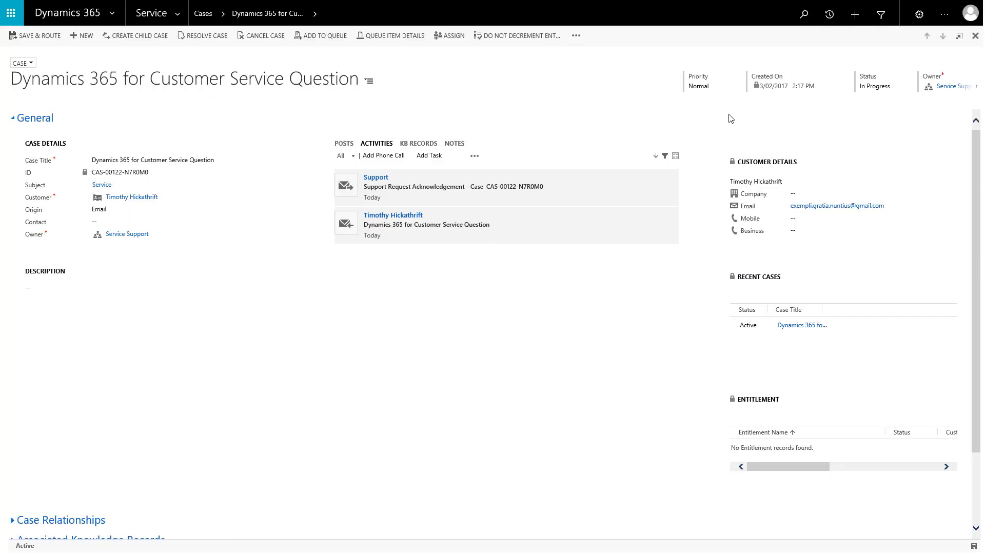
{"action": "left_click", "coordinate": [461, 147]}
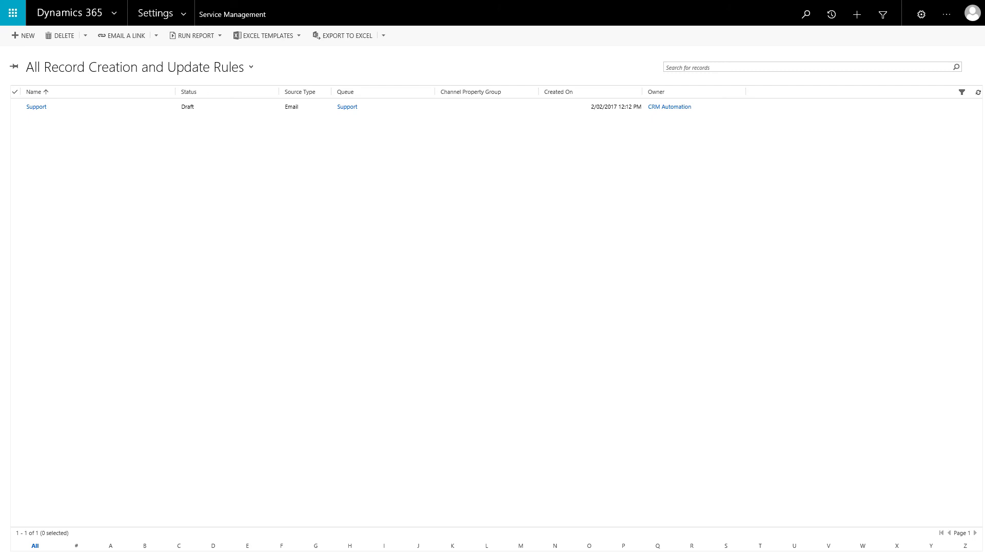
Step: Open the send email step's properties in the Support rule's 4.0 Create Case - Support (Default) item
{"action": "double_click", "coordinate": [59, 108]}
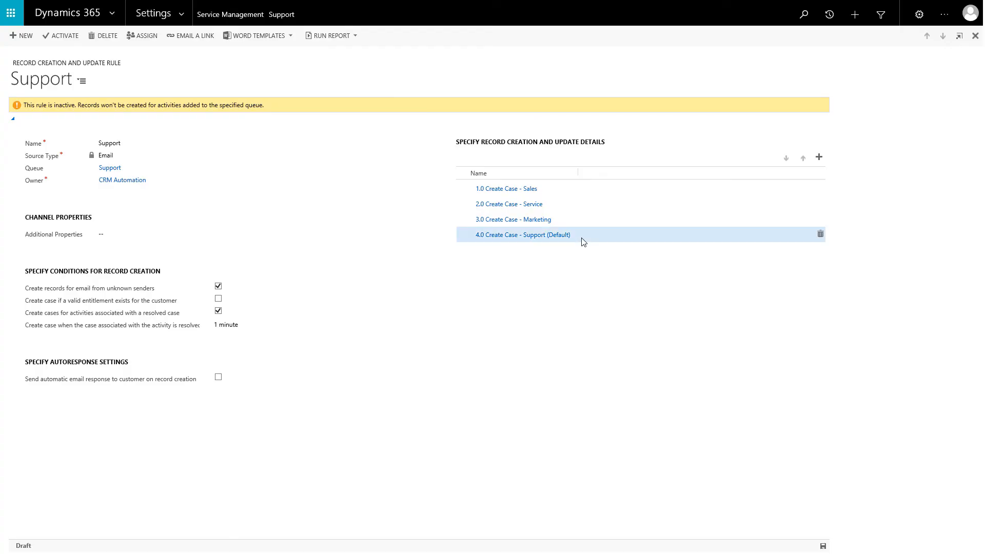
{"action": "double_click", "coordinate": [581, 238]}
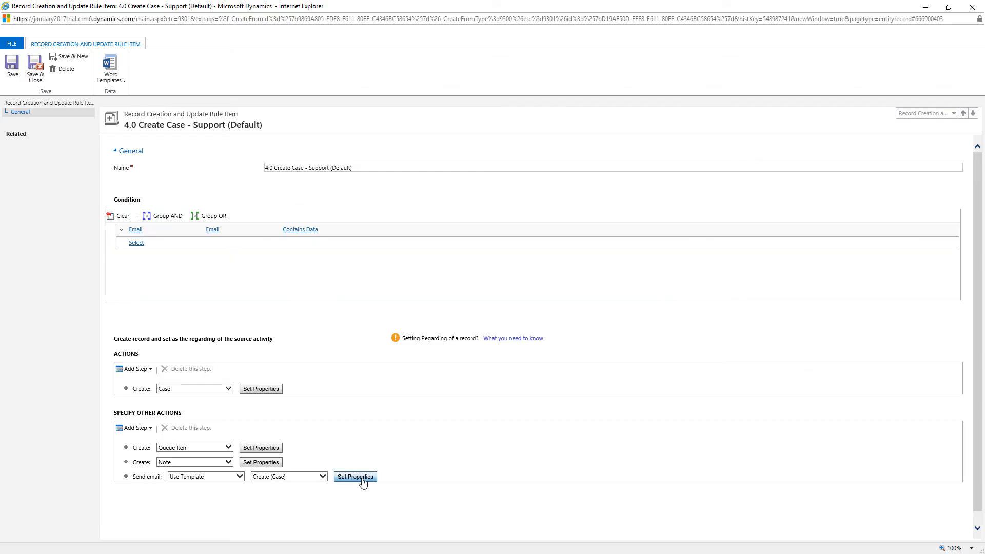
{"action": "left_click", "coordinate": [356, 477]}
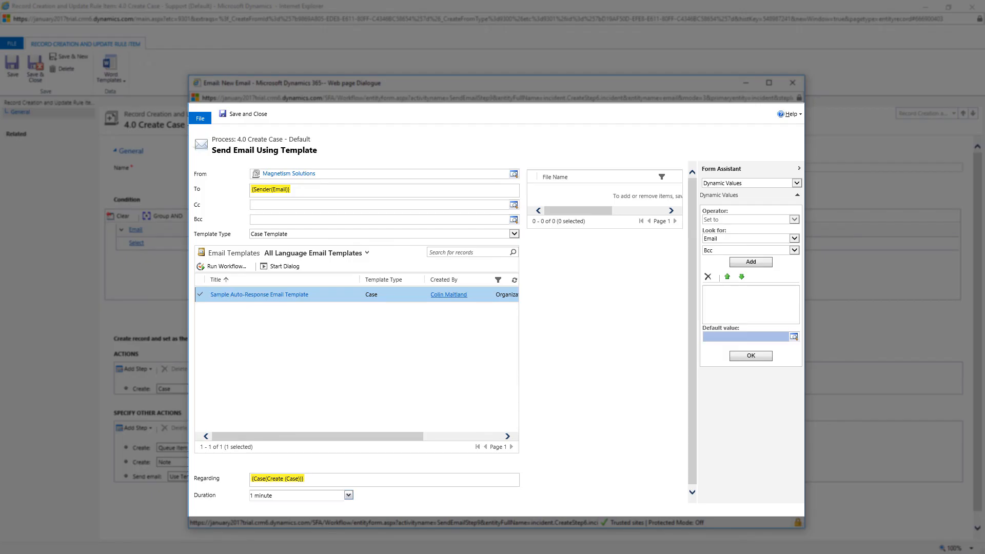